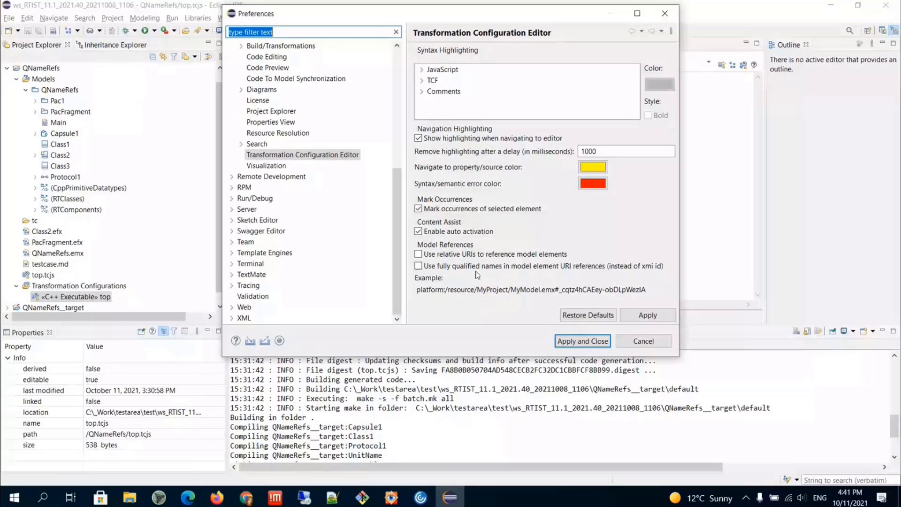
Enable relative URIs and fully qualified names for model element references in the preferences and apply them.
{"action": "left_click", "coordinate": [434, 267]}
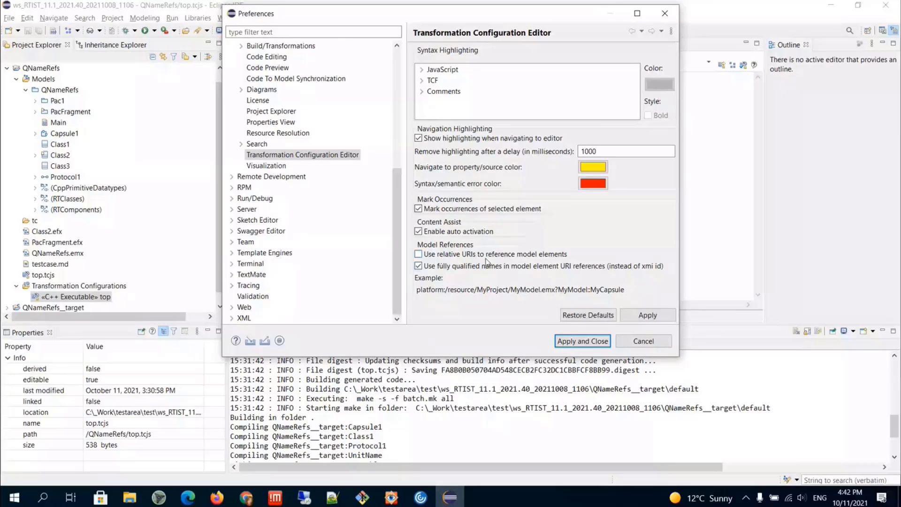
{"action": "left_click", "coordinate": [418, 254]}
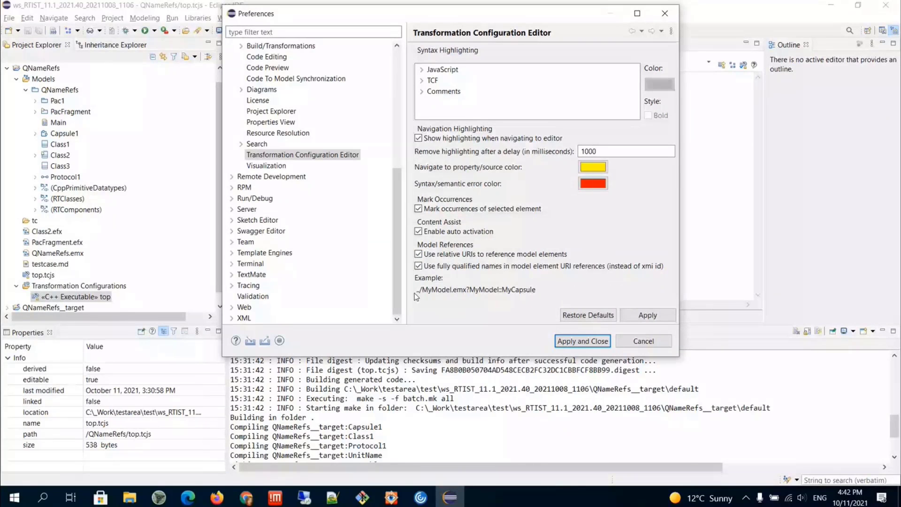
{"action": "key", "text": "space"}
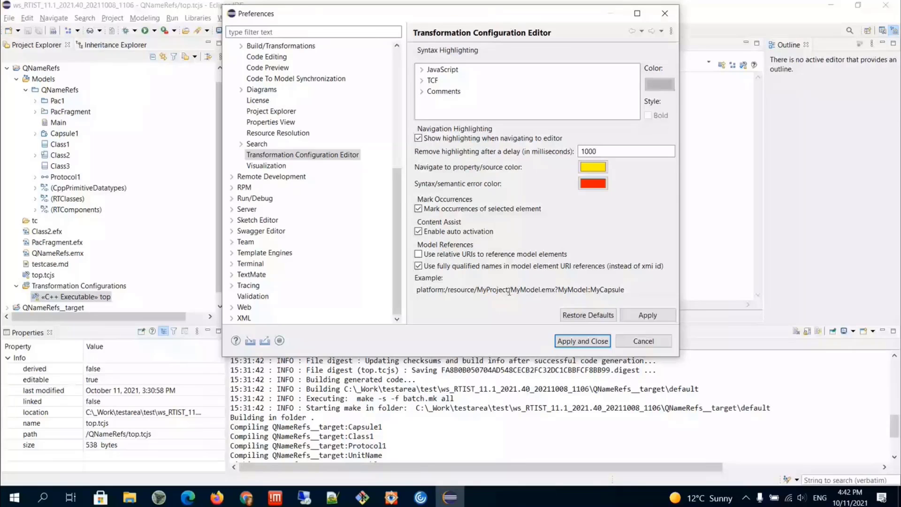
{"action": "left_click", "coordinate": [418, 253]}
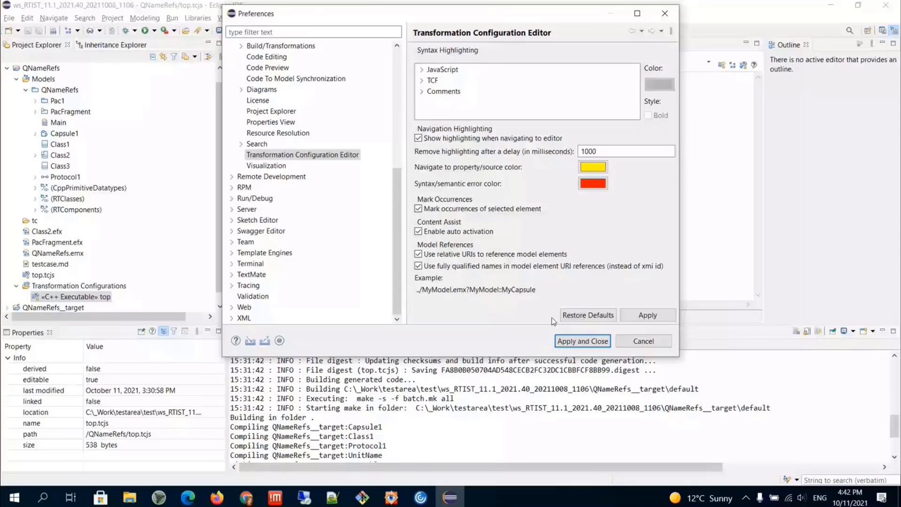
{"action": "left_click", "coordinate": [565, 341]}
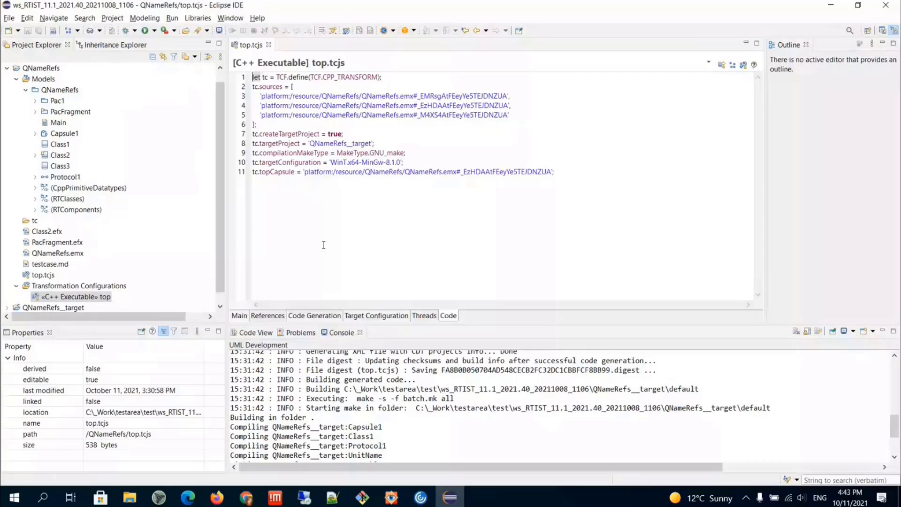
Add Class3 from the QNameRefs model to the sources of top.tcjs and save the configuration.
{"action": "left_click", "coordinate": [238, 316]}
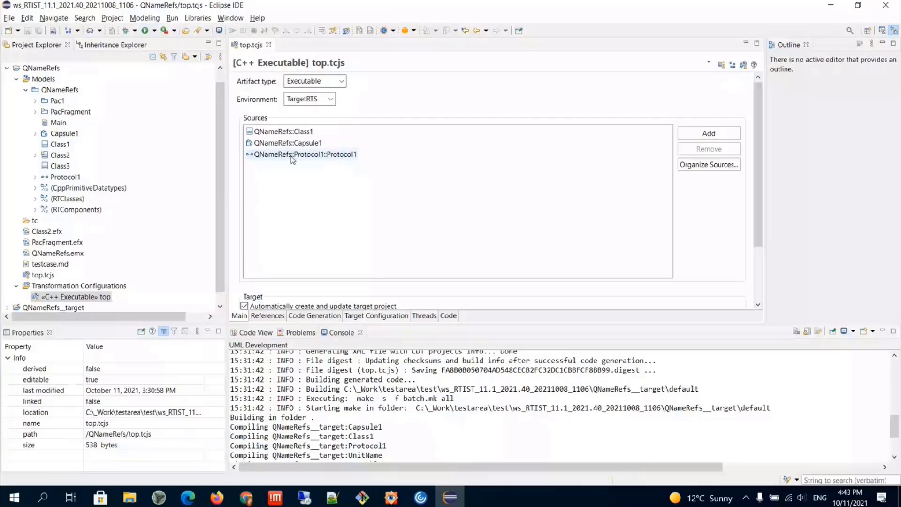
{"action": "left_click_drag", "start_coordinate": [60, 166], "coordinate": [281, 186]}
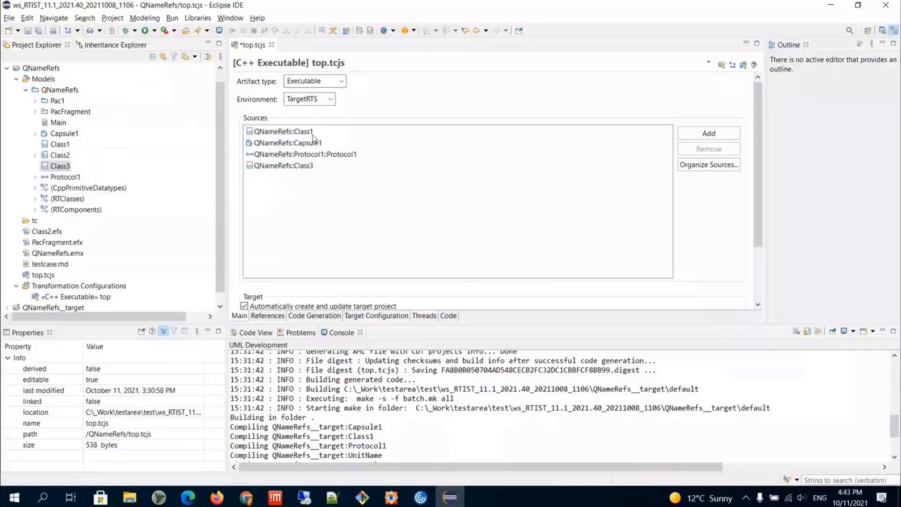
{"action": "key", "text": "ctrl+s"}
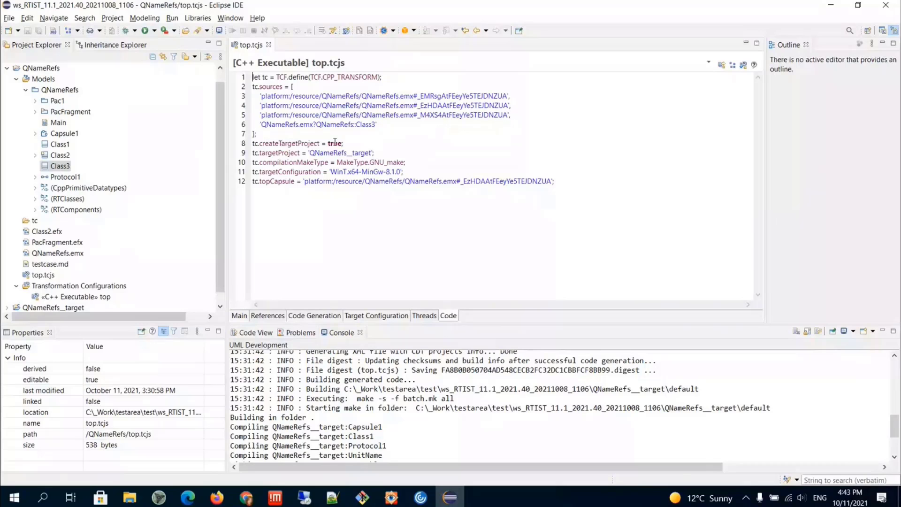
Clear the top capsule of top.tcjs, reselect Capsule1 and review the resulting reference in the code.
{"action": "key", "text": "ctrl+Page_Down"}
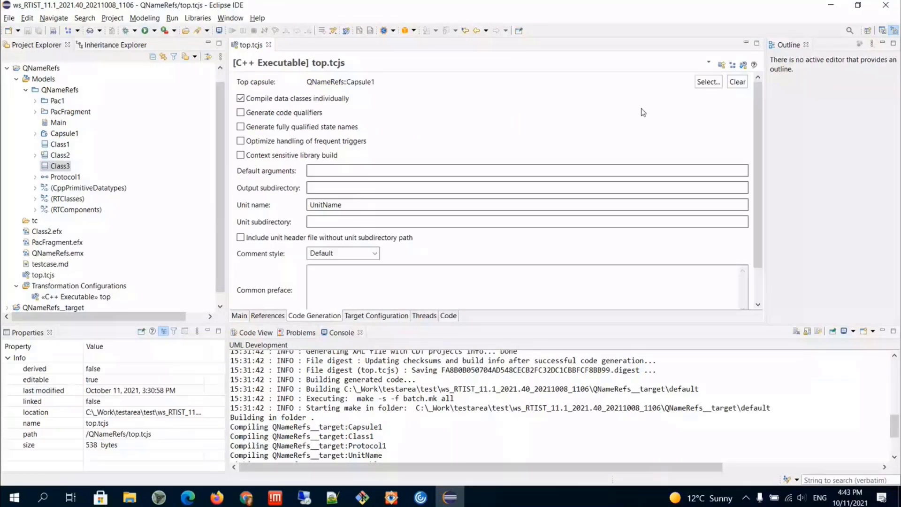
{"action": "left_click", "coordinate": [737, 82]}
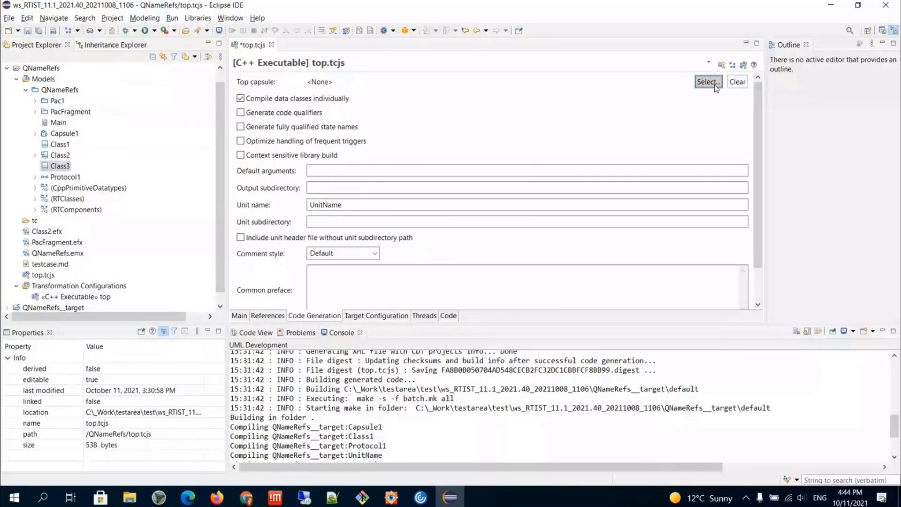
{"action": "left_click", "coordinate": [709, 82]}
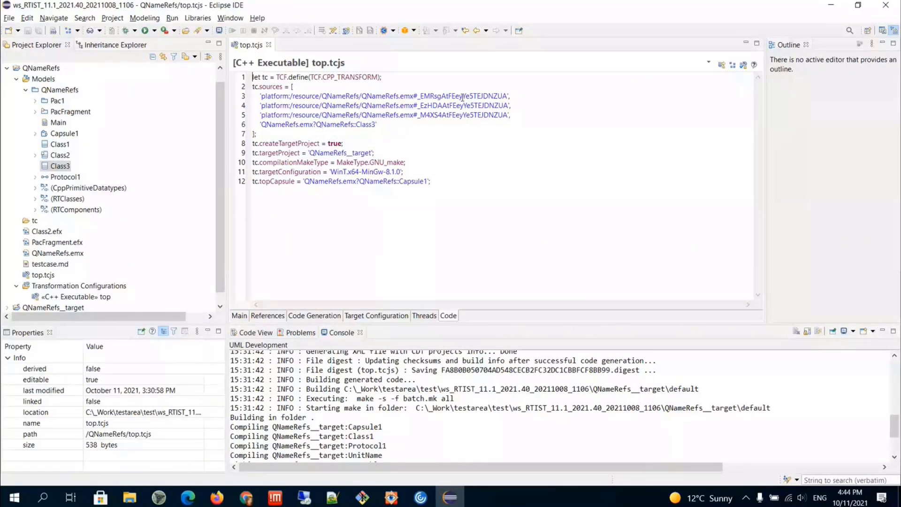
{"action": "mouse_move", "coordinate": [473, 96]}
Remove all sources from top.tcjs, add Class3 as the only source and show the configuration's code.
{"action": "left_click", "coordinate": [240, 316]}
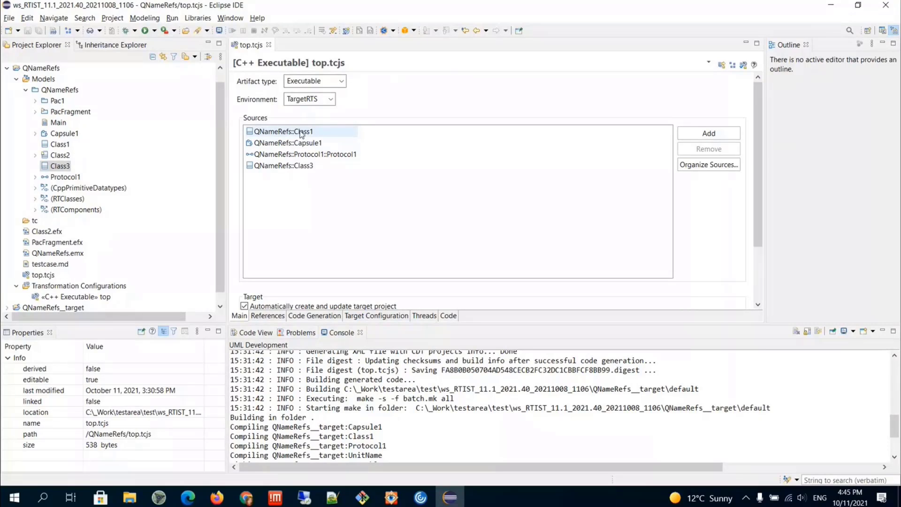
{"action": "key", "text": "ctrl+a"}
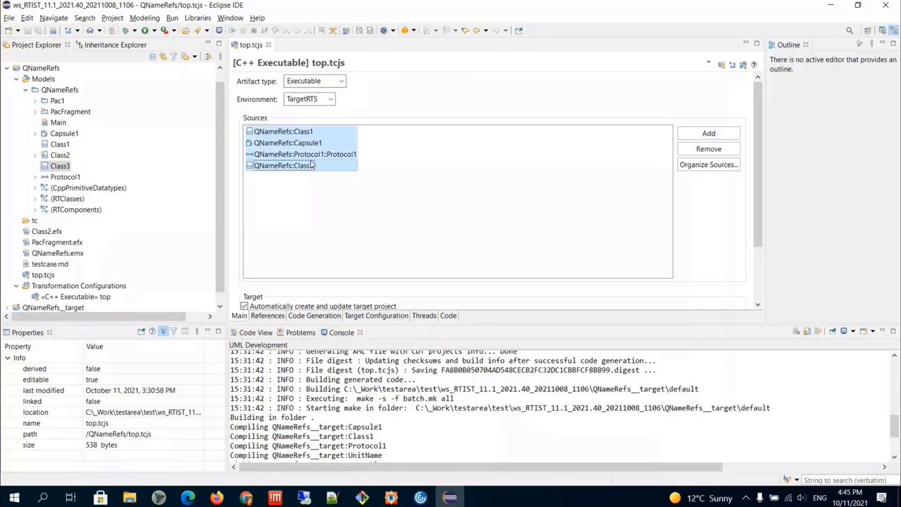
{"action": "key", "text": "Delete"}
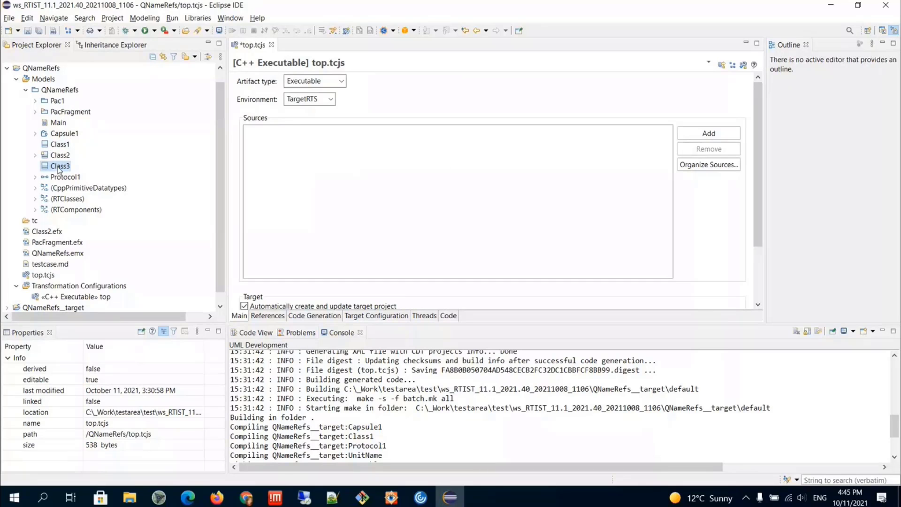
{"action": "left_click_drag", "start_coordinate": [58, 168], "coordinate": [286, 154]}
{"action": "left_click", "coordinate": [447, 316]}
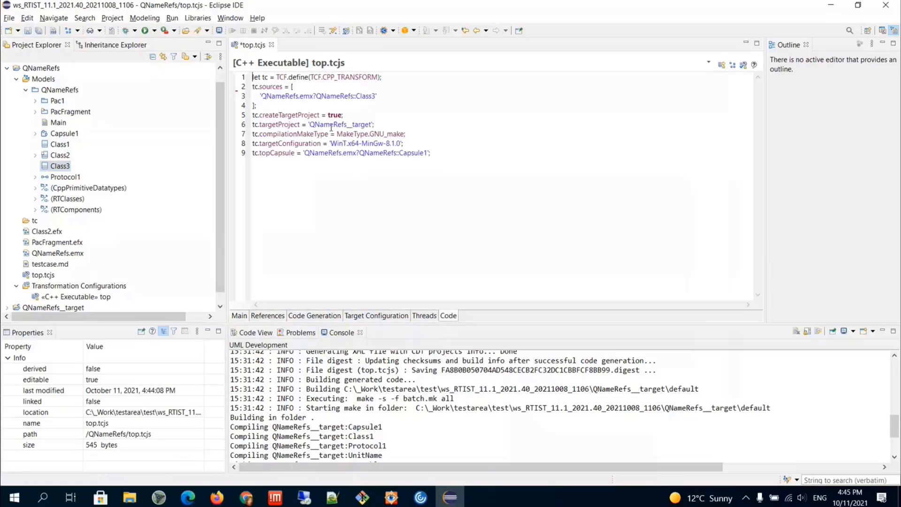
Organize the sources to add Class1, Capsule1 and Protocol1 and remove Class3, saving top.tcjs and viewing its code.
{"action": "left_click", "coordinate": [238, 316]}
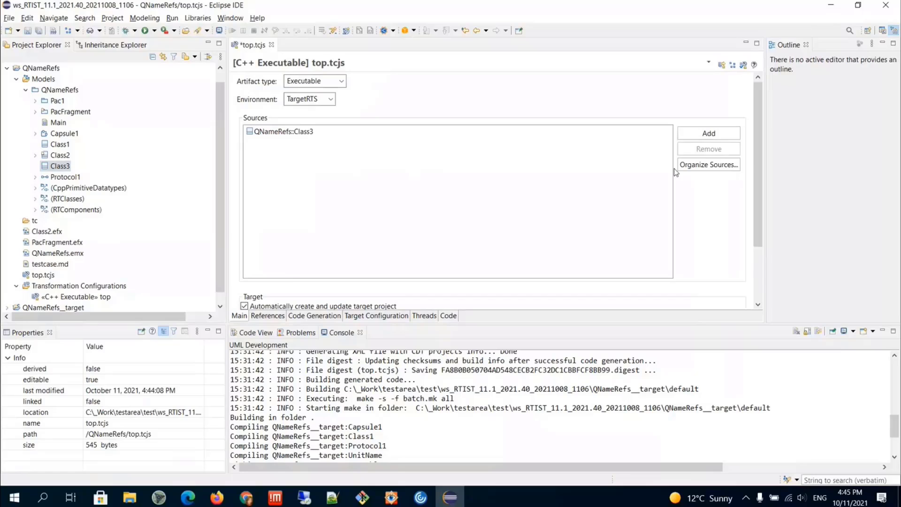
{"action": "left_click", "coordinate": [708, 165]}
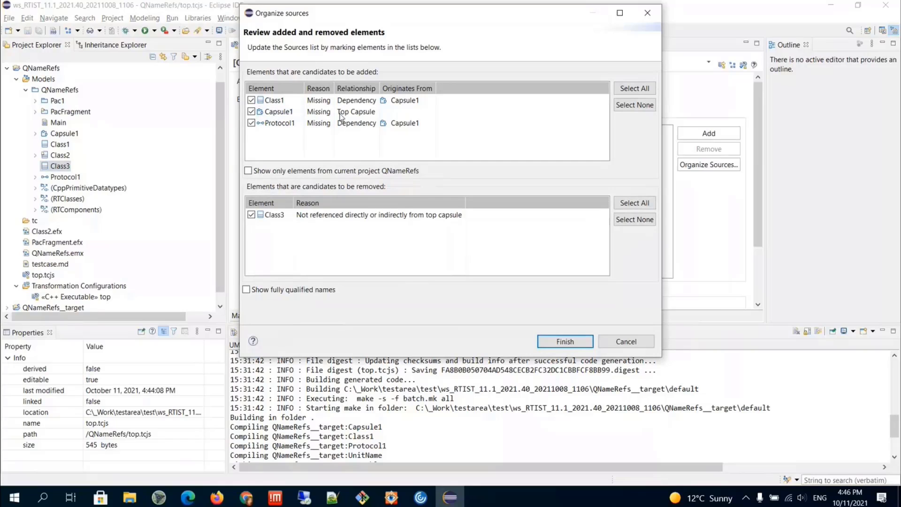
{"action": "left_click", "coordinate": [566, 342]}
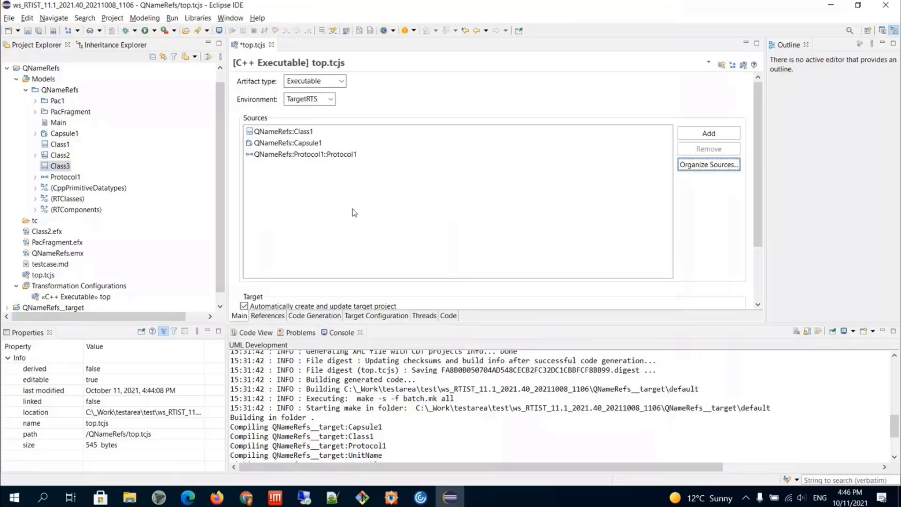
{"action": "key", "text": "ctrl+s"}
{"action": "left_click", "coordinate": [452, 316]}
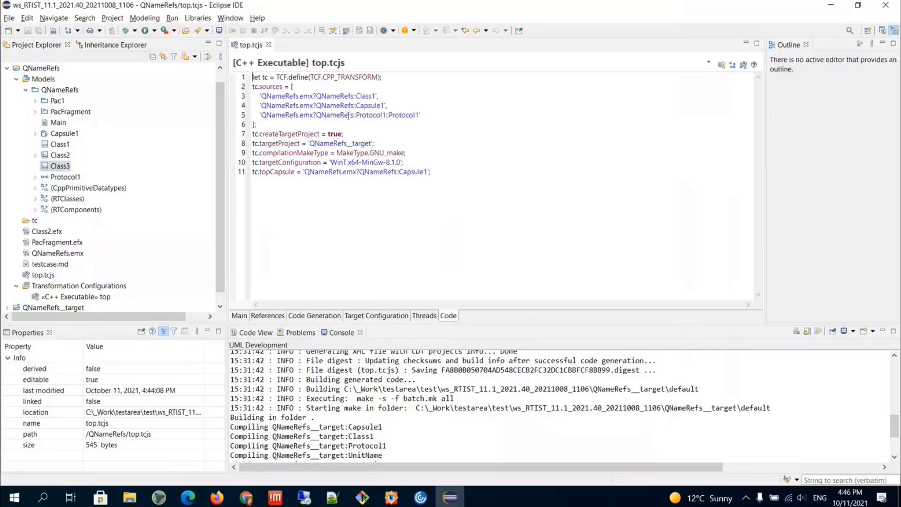
Add Class3 from the QNameRefs model to the sources through element selection, show the code and save top.tcjs.
{"action": "left_click", "coordinate": [240, 316]}
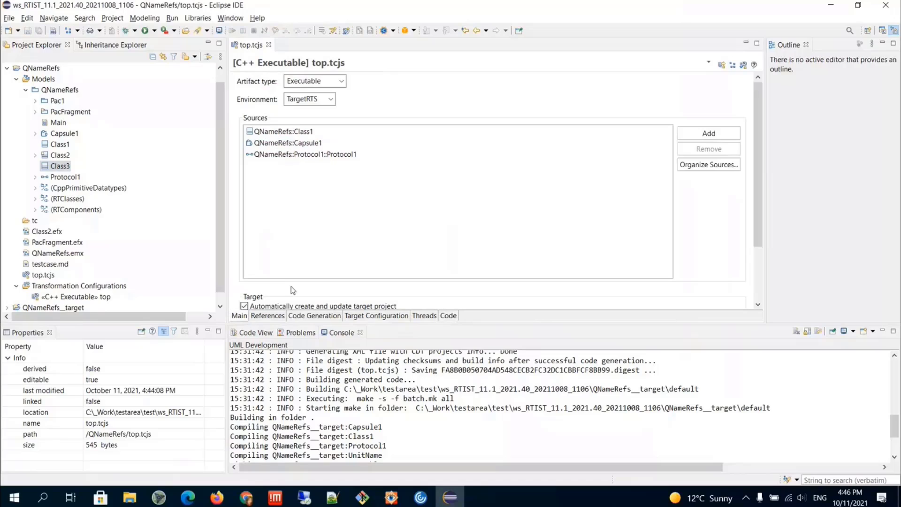
{"action": "left_click", "coordinate": [710, 135]}
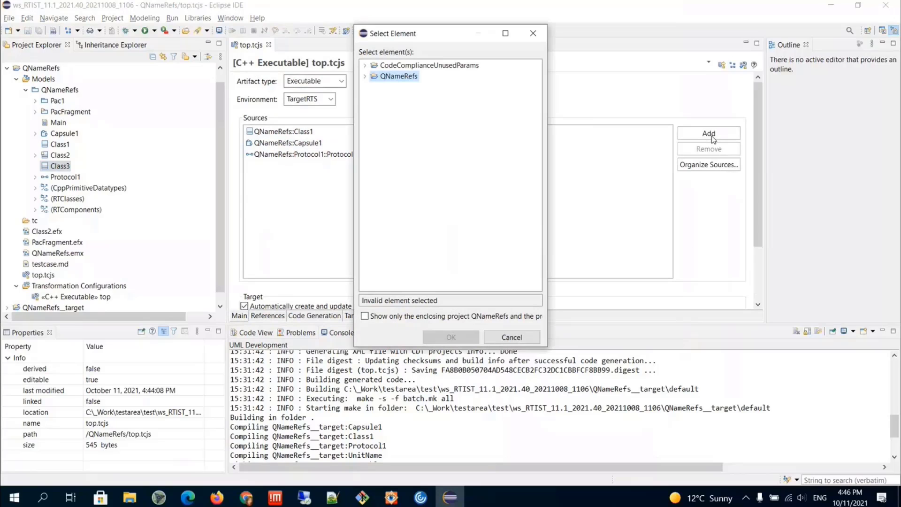
{"action": "left_click", "coordinate": [364, 76]}
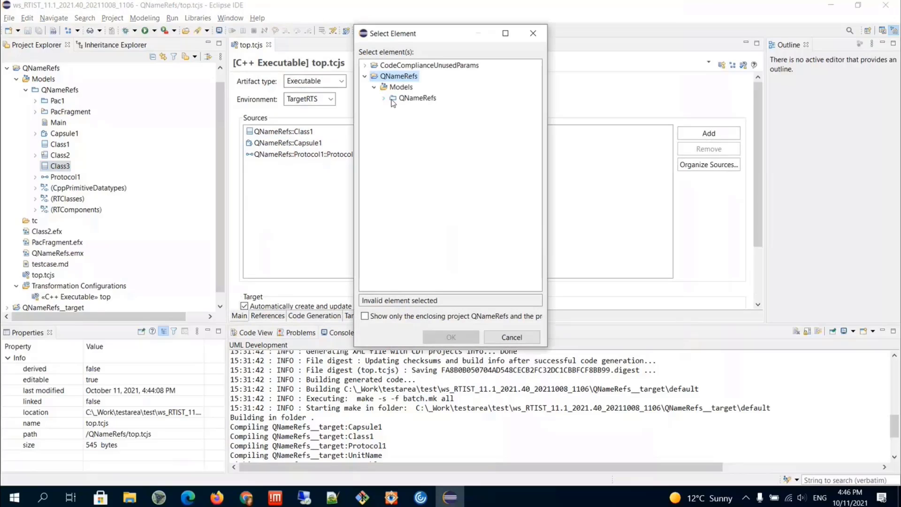
{"action": "left_click", "coordinate": [384, 99]}
{"action": "left_click", "coordinate": [418, 163]}
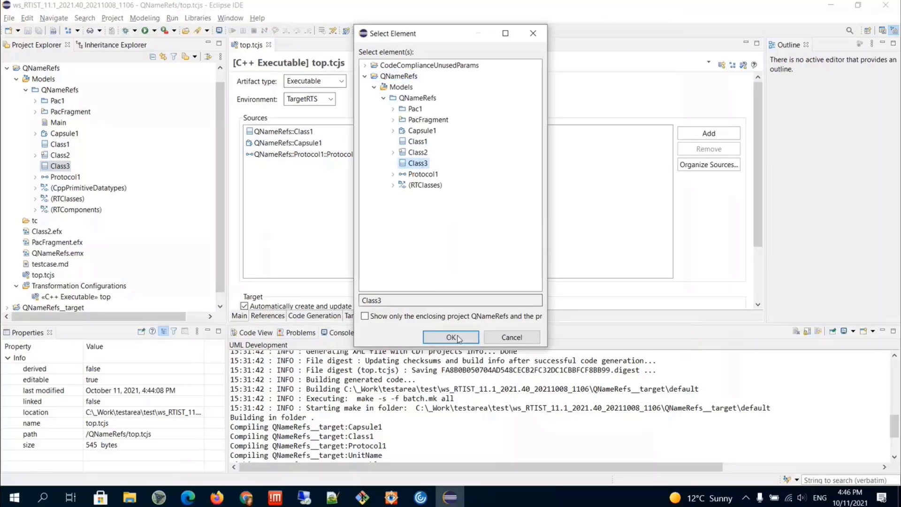
{"action": "left_click", "coordinate": [451, 337]}
{"action": "left_click", "coordinate": [447, 315]}
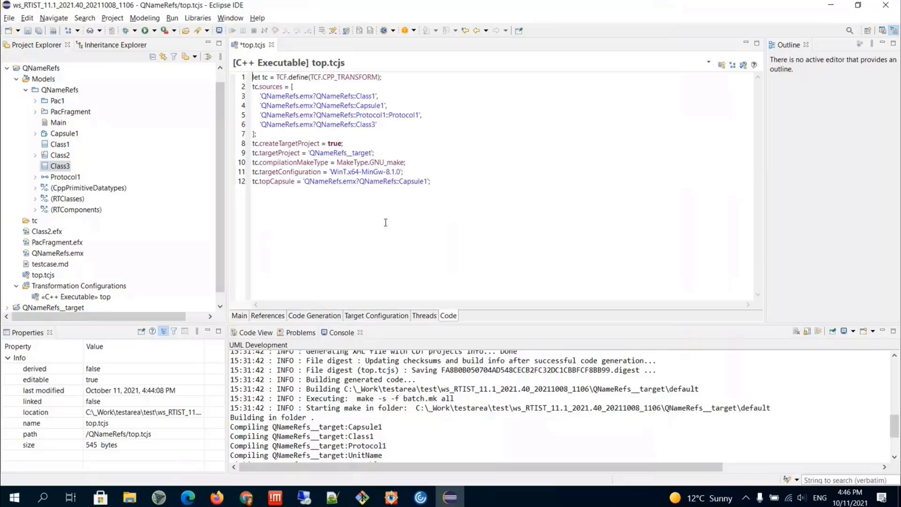
{"action": "key", "text": "ctrl+s"}
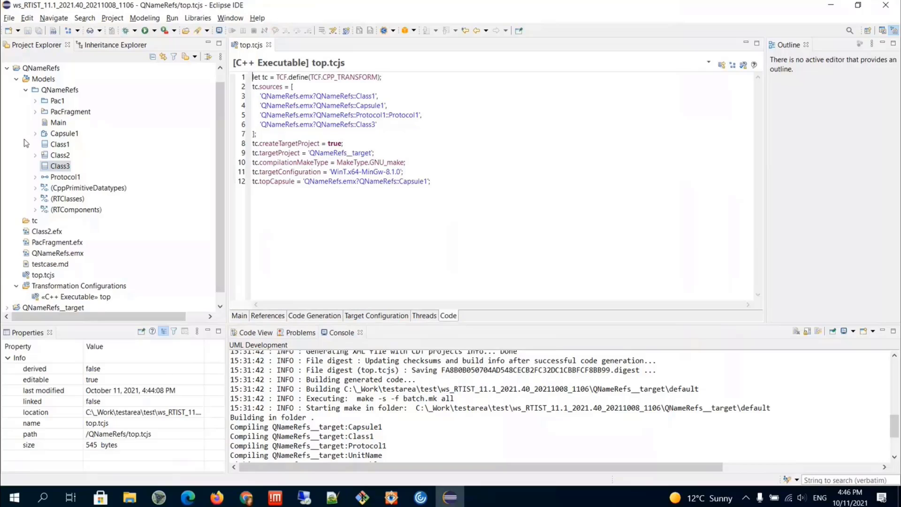
Follow the Capsule1 source reference to its model element, select Class3 in the model and examine its qualified-name reference in the code.
{"action": "left_click", "coordinate": [346, 107], "text": "ctrl"}
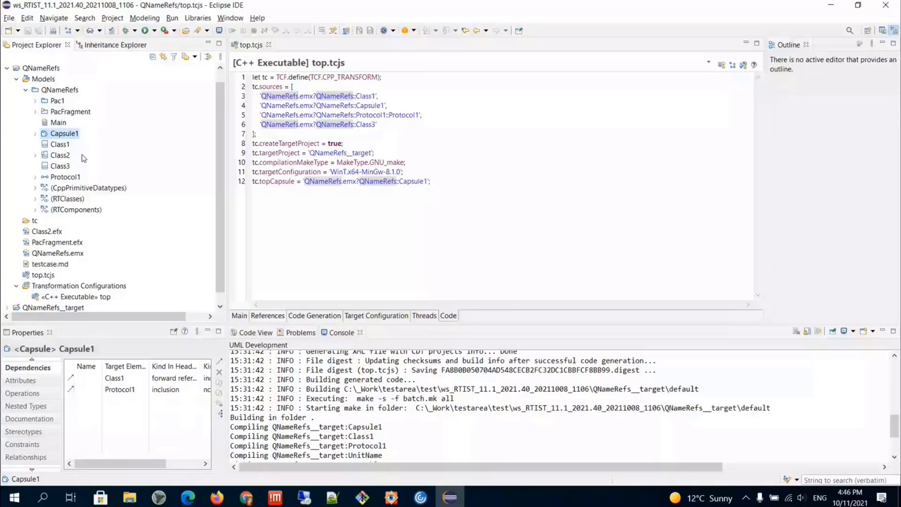
{"action": "left_click", "coordinate": [66, 165]}
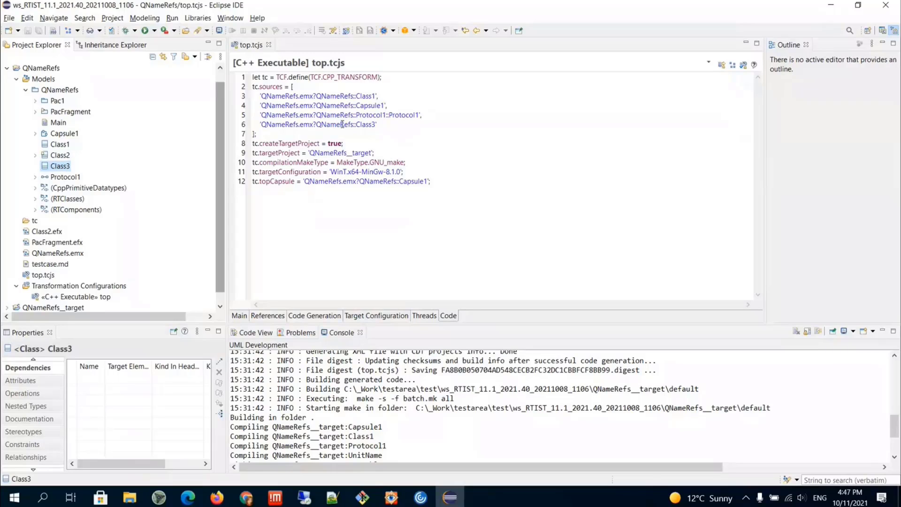
{"action": "left_click_drag", "start_coordinate": [317, 124], "coordinate": [364, 123]}
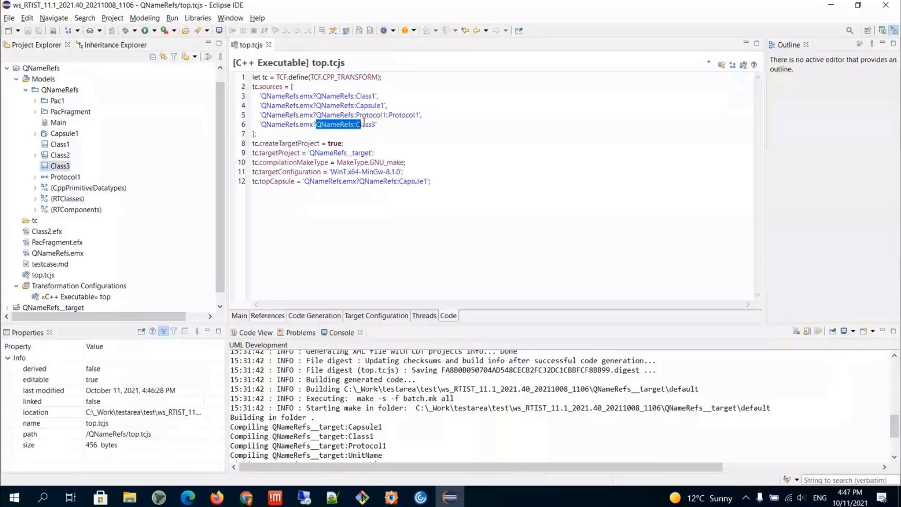
{"action": "left_click", "coordinate": [364, 123]}
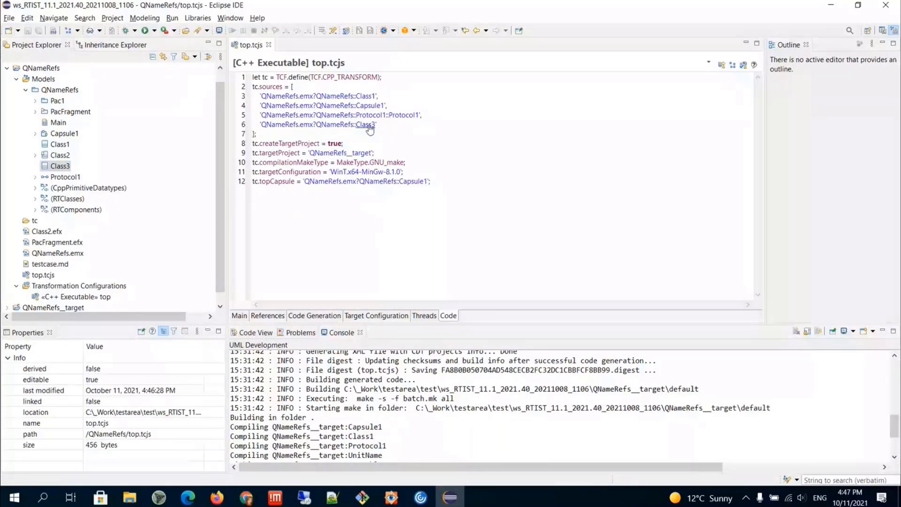
{"action": "left_click", "coordinate": [392, 144]}
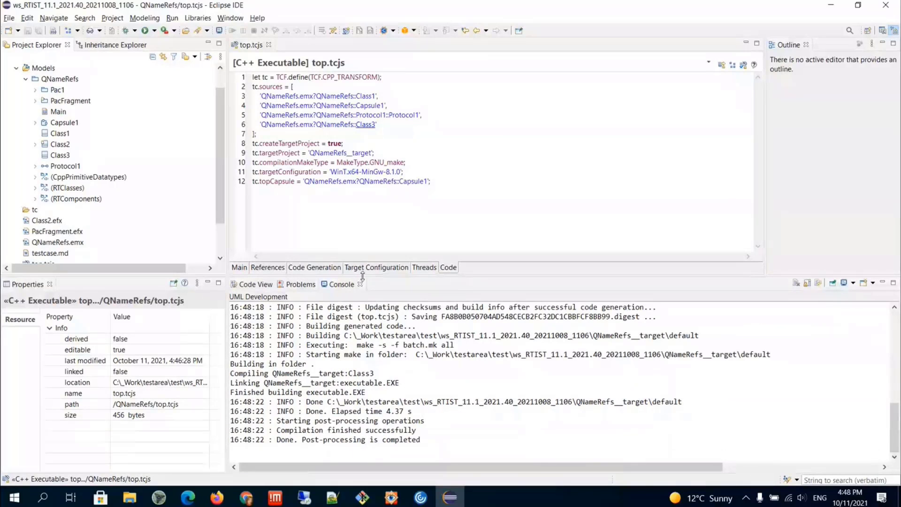
Enlarge the editor area by lowering its boundary with the console view.
{"action": "left_click_drag", "start_coordinate": [363, 276], "coordinate": [364, 308]}
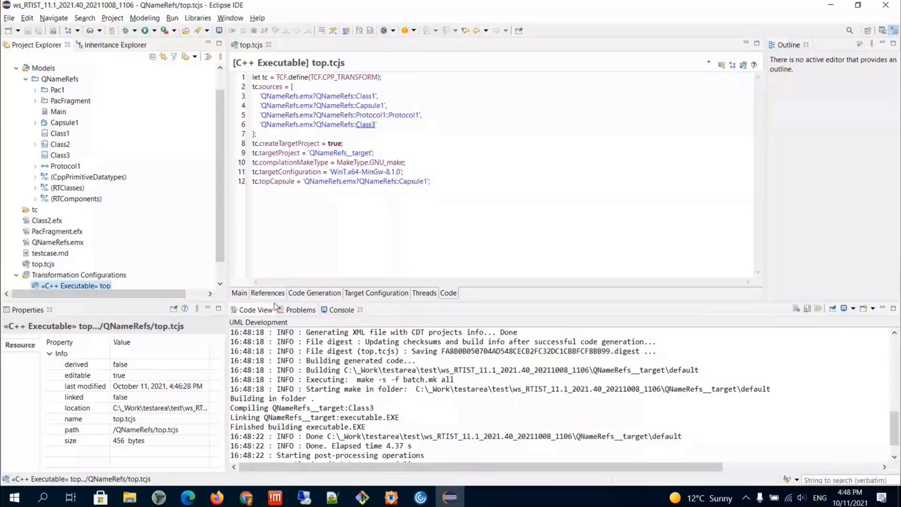
{"action": "left_click_drag", "start_coordinate": [274, 303], "coordinate": [275, 313]}
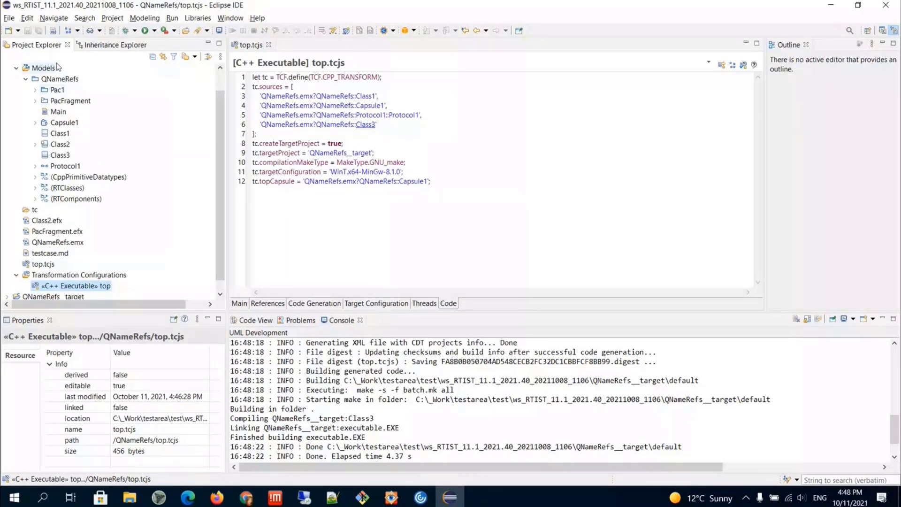
Collapse the QNameRefs project and create a model project named HelloWorld from the Hello World C++ Model template.
{"action": "scroll", "coordinate": [217, 136], "scroll_direction": "up", "scroll_amount": 1}
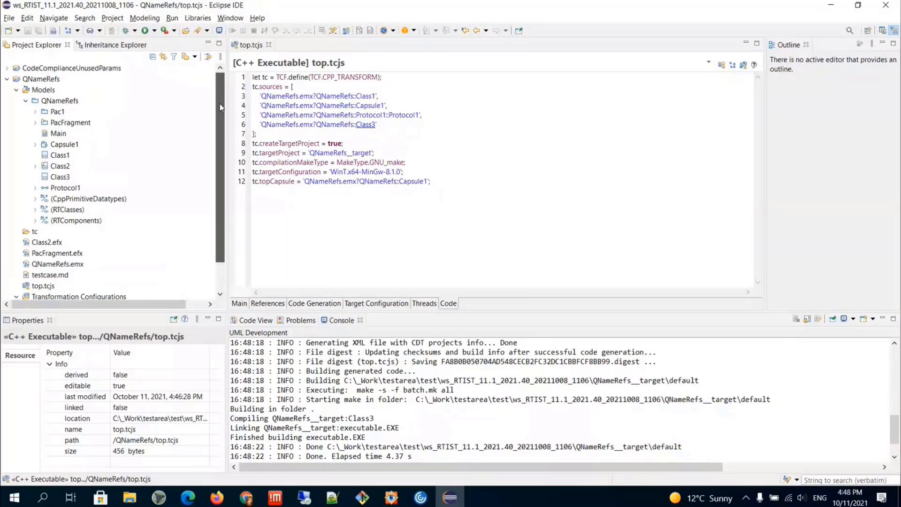
{"action": "left_click", "coordinate": [6, 79]}
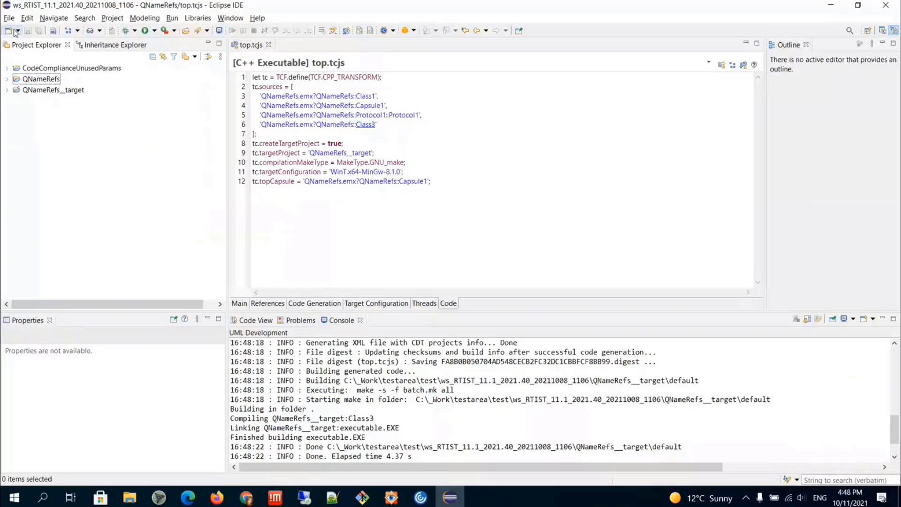
{"action": "left_click", "coordinate": [9, 18]}
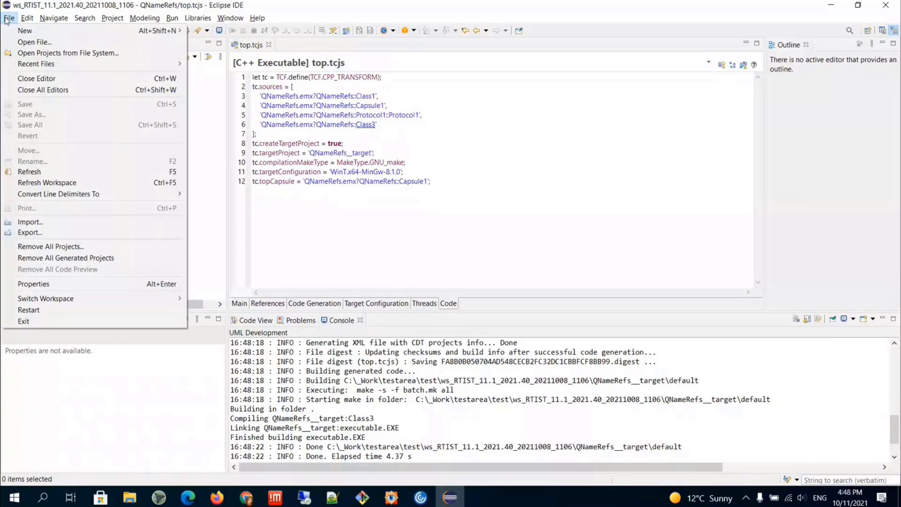
{"action": "mouse_move", "coordinate": [173, 30]}
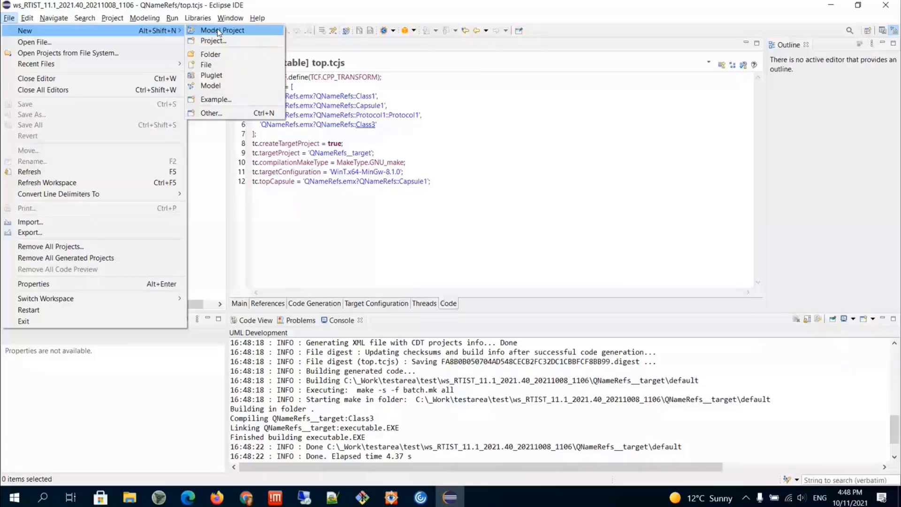
{"action": "left_click", "coordinate": [218, 31]}
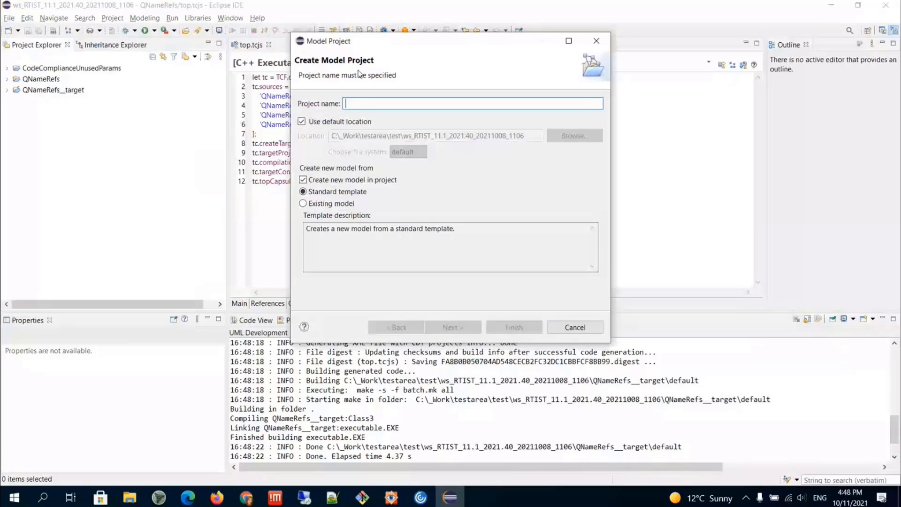
{"action": "type", "text": "HelloWorld"}
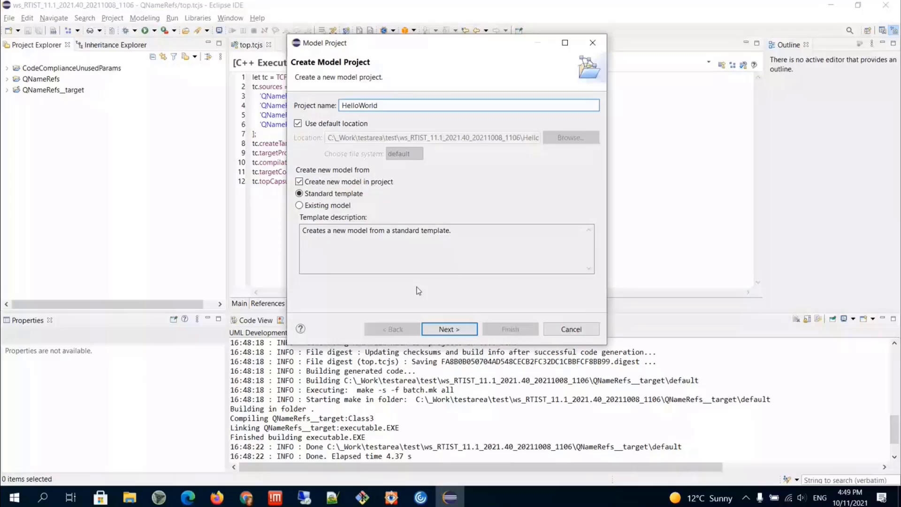
{"action": "key", "text": "Return"}
{"action": "left_click", "coordinate": [487, 113]}
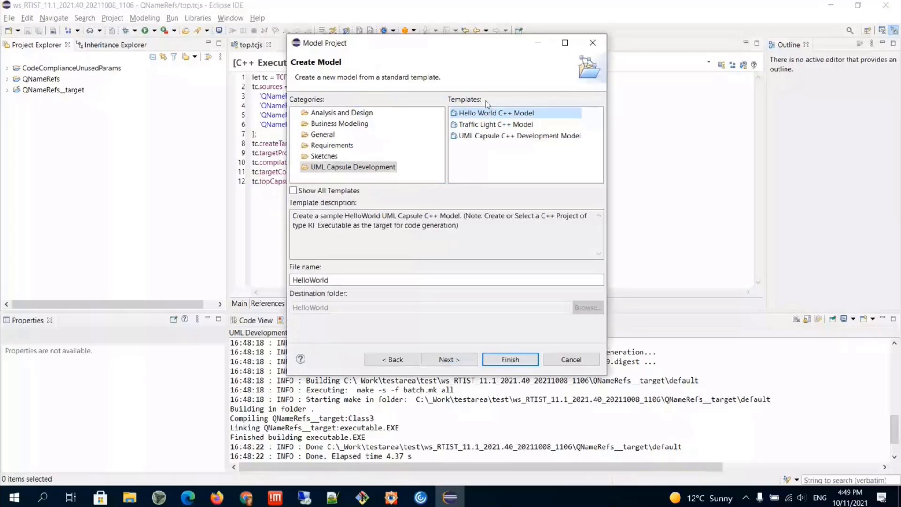
{"action": "key", "text": "Return"}
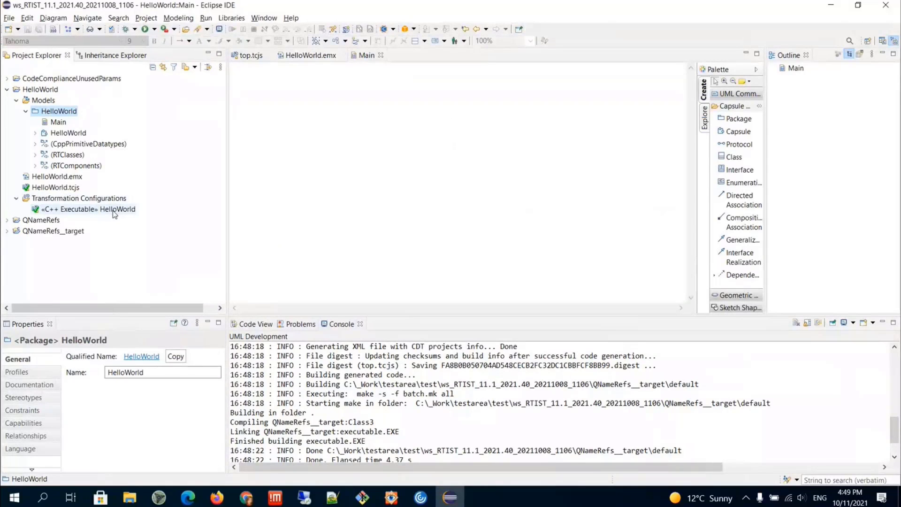
Open the HelloWorld transformation configuration and examine its code and code generation settings.
{"action": "double_click", "coordinate": [114, 211]}
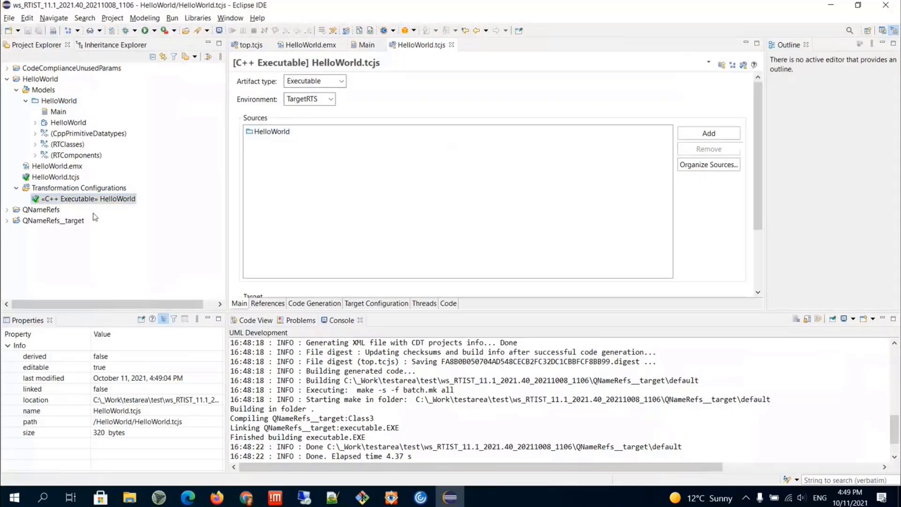
{"action": "left_click", "coordinate": [449, 304]}
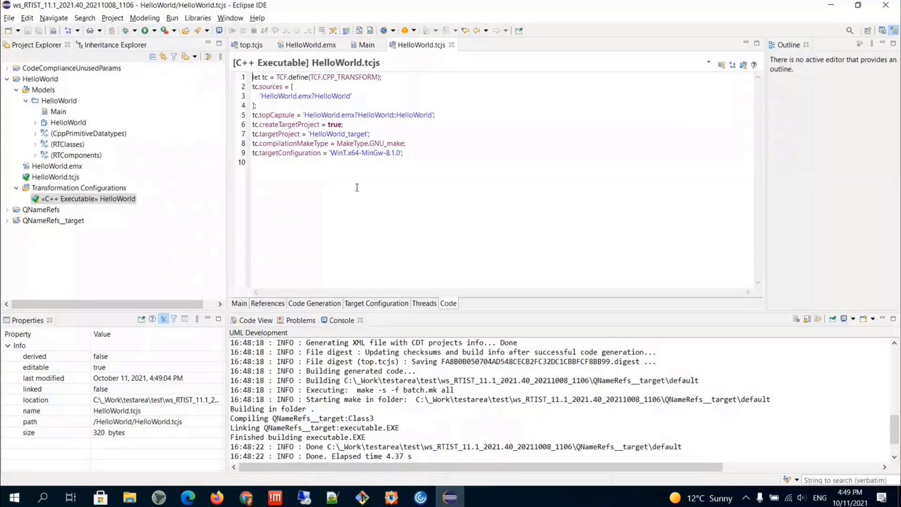
{"action": "left_click", "coordinate": [310, 304]}
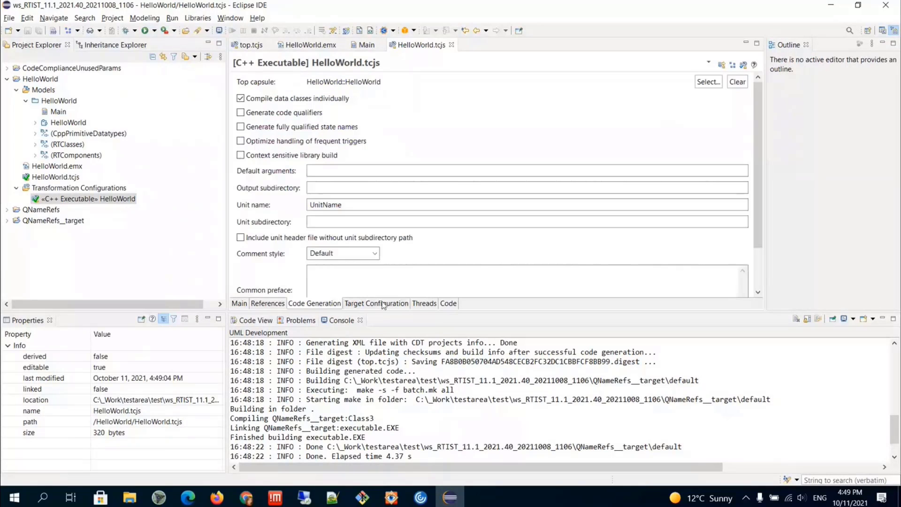
Select WinT.x64-MinGw-8.1.0 as the TargetRTS configuration in HelloWorld.tcjs.
{"action": "left_click", "coordinate": [383, 304]}
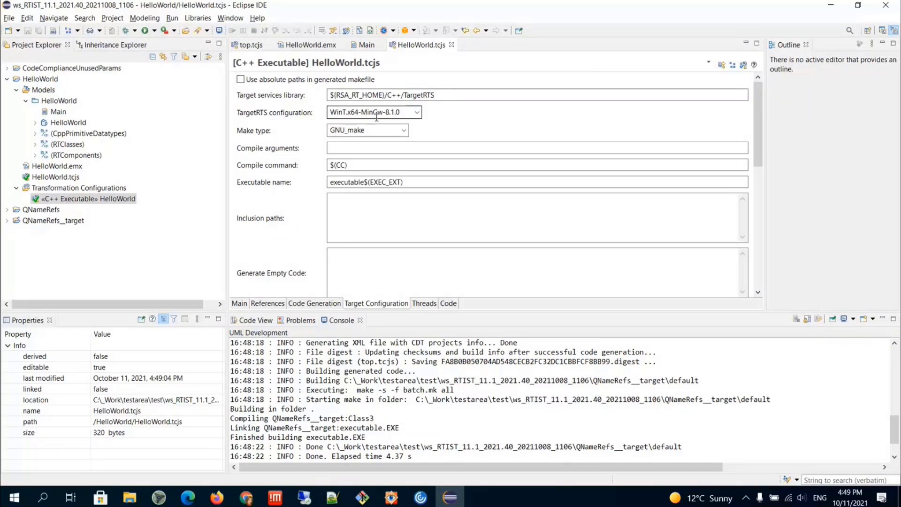
{"action": "left_click", "coordinate": [417, 113]}
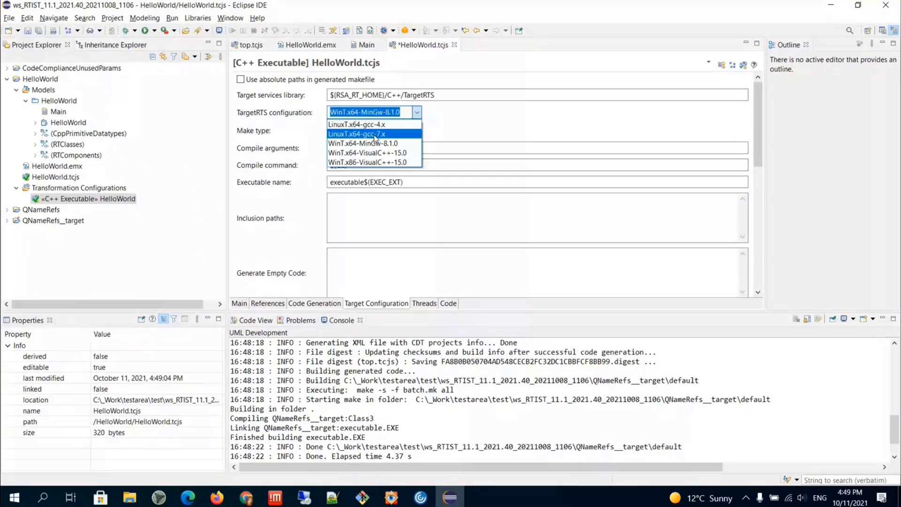
{"action": "left_click", "coordinate": [374, 141]}
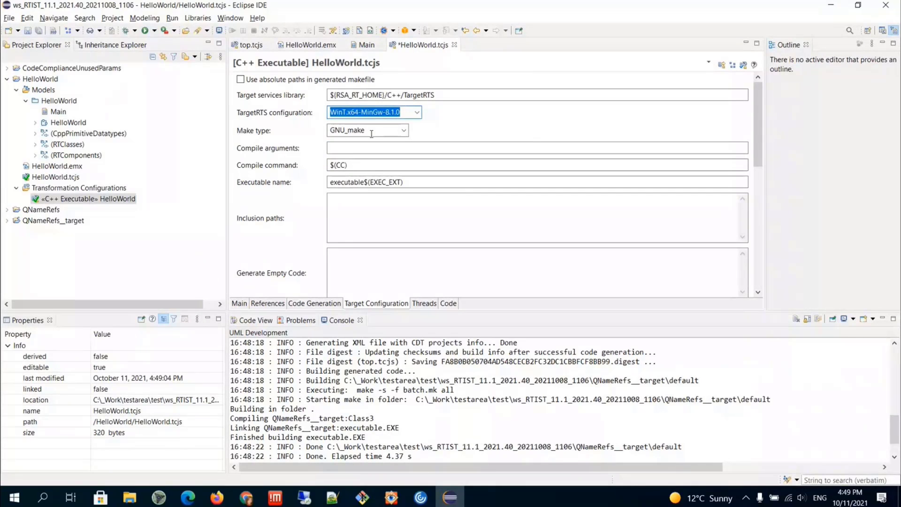
Review the sources and the target project's workspace output path in the main settings of HelloWorld.tcjs.
{"action": "left_click", "coordinate": [239, 304]}
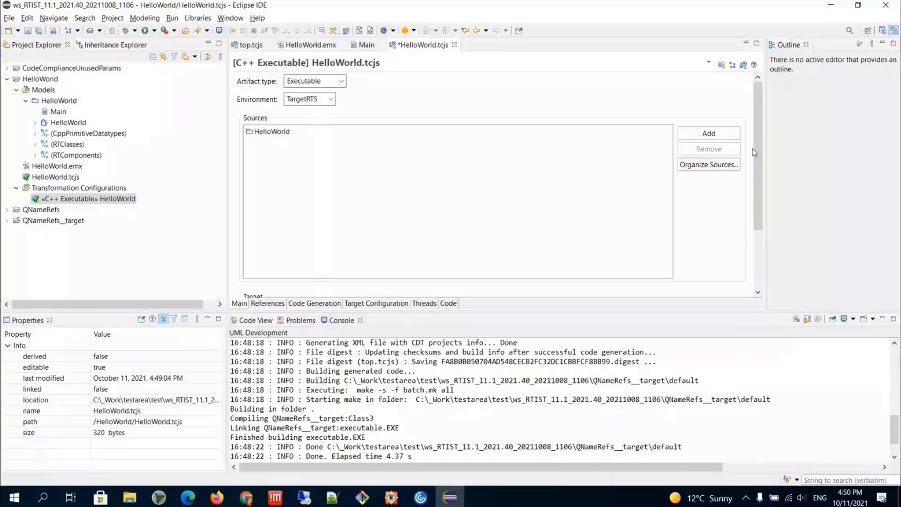
{"action": "scroll", "coordinate": [753, 148], "scroll_direction": "down", "scroll_amount": 3}
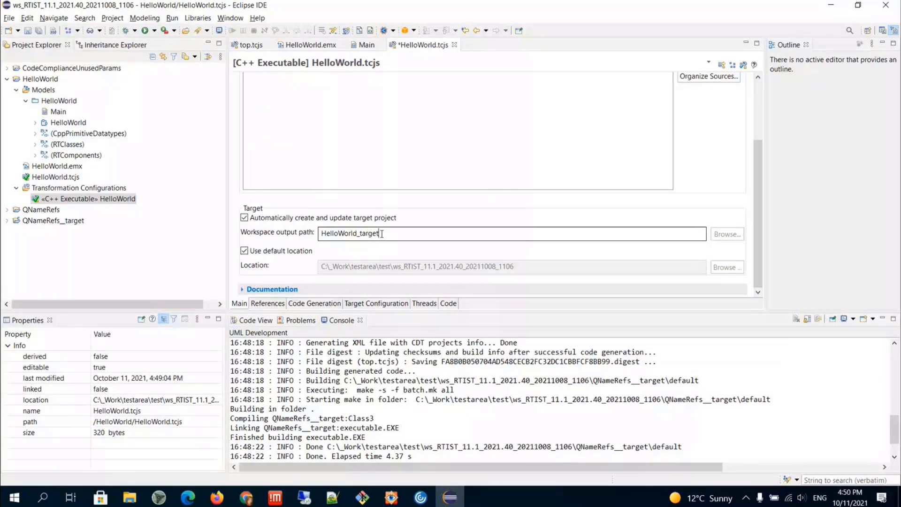
{"action": "left_click", "coordinate": [380, 233]}
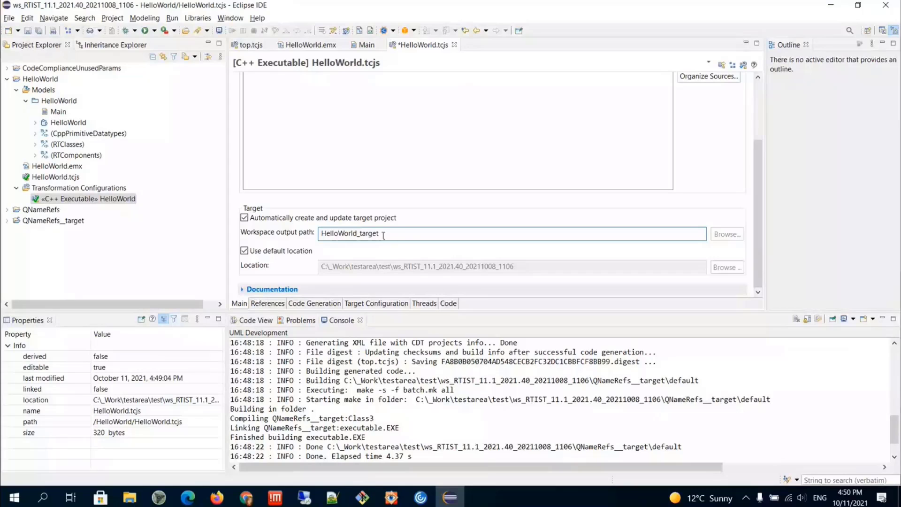
Build the HelloWorld.tcjs transformation configuration including its generated project, and show its target configuration settings.
{"action": "right_click", "coordinate": [124, 200]}
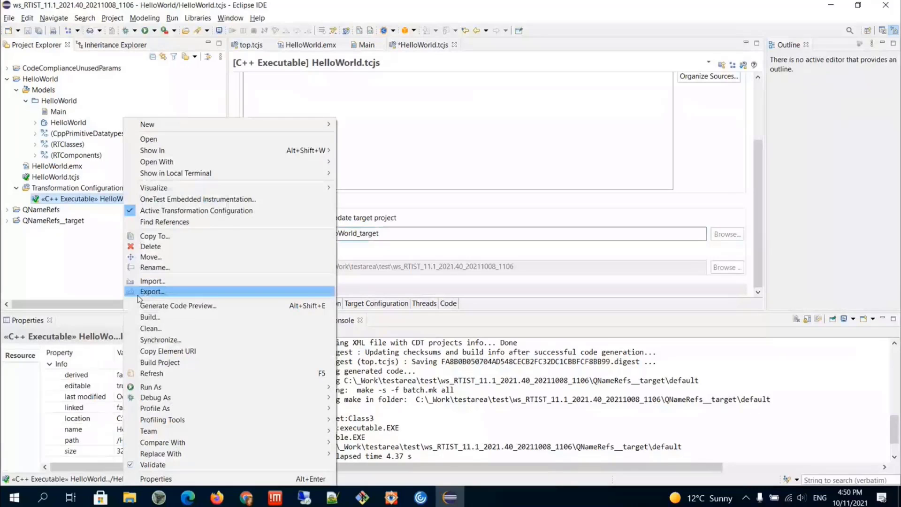
{"action": "left_click", "coordinate": [150, 317]}
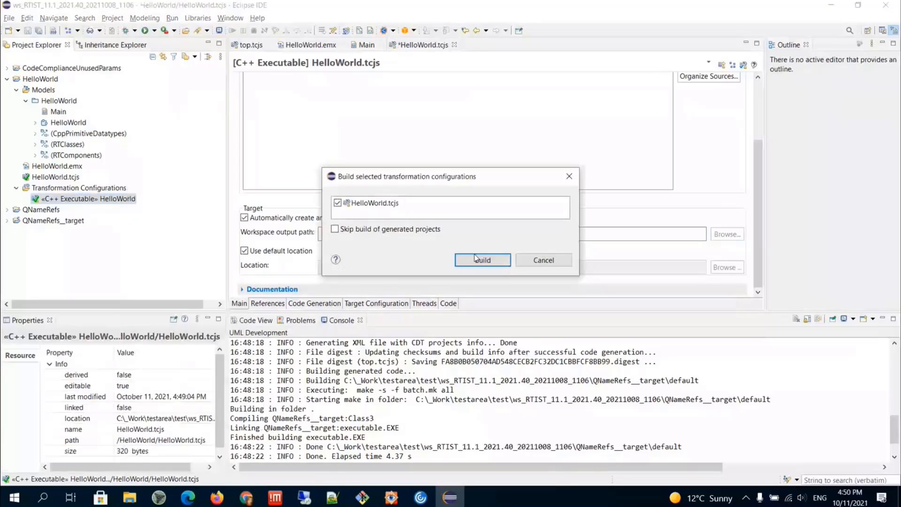
{"action": "left_click", "coordinate": [476, 258]}
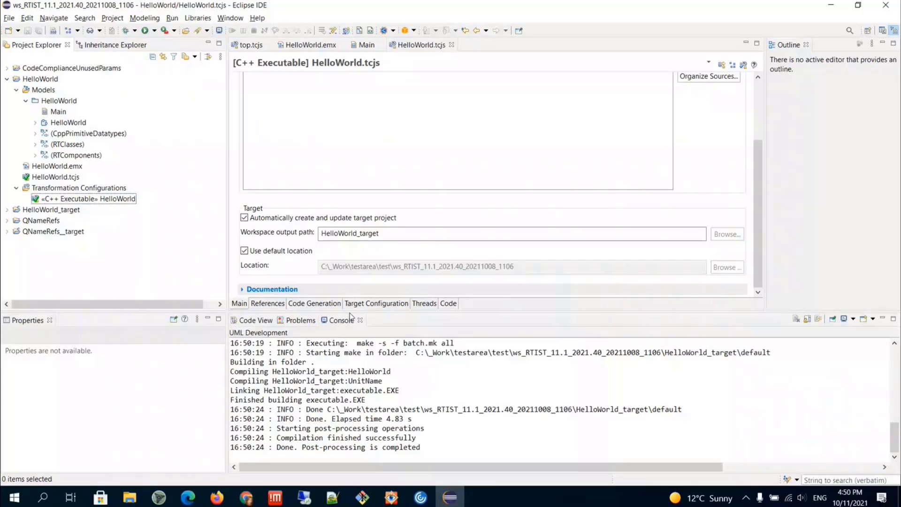
{"action": "left_click", "coordinate": [375, 303]}
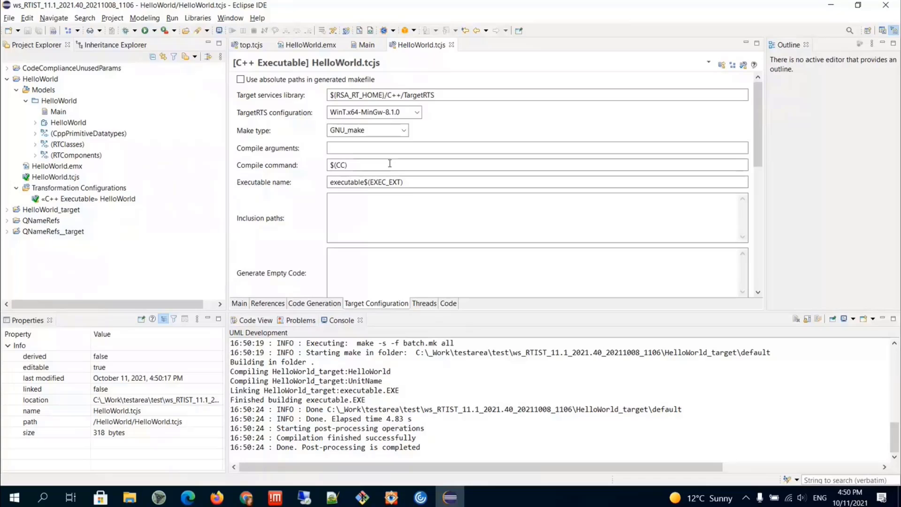
Create a model project named Test from the UML Capsule C++ Development Model template, with the model file name CPPModel.
{"action": "left_click", "coordinate": [8, 18]}
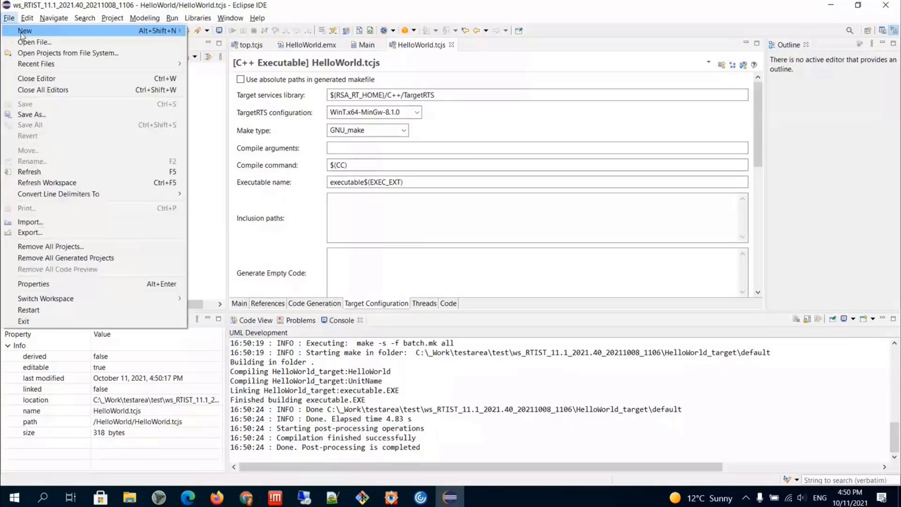
{"action": "mouse_move", "coordinate": [21, 32]}
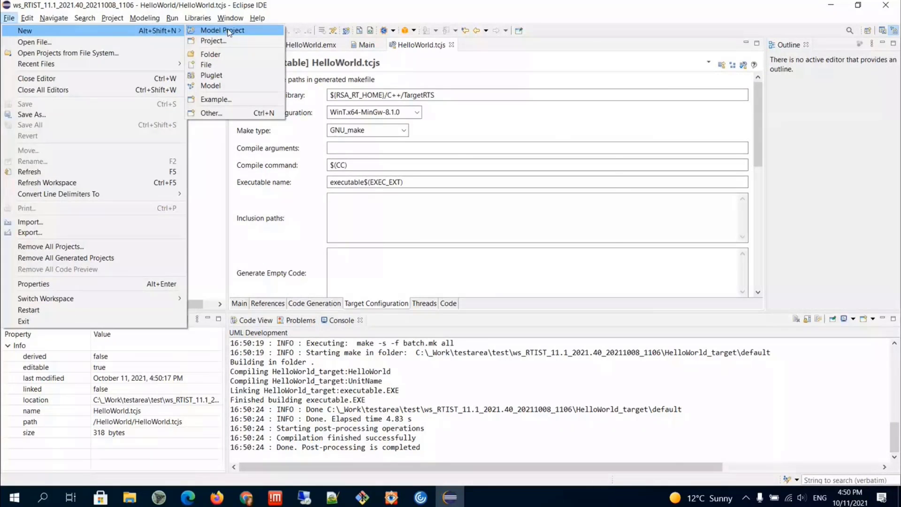
{"action": "left_click", "coordinate": [251, 32]}
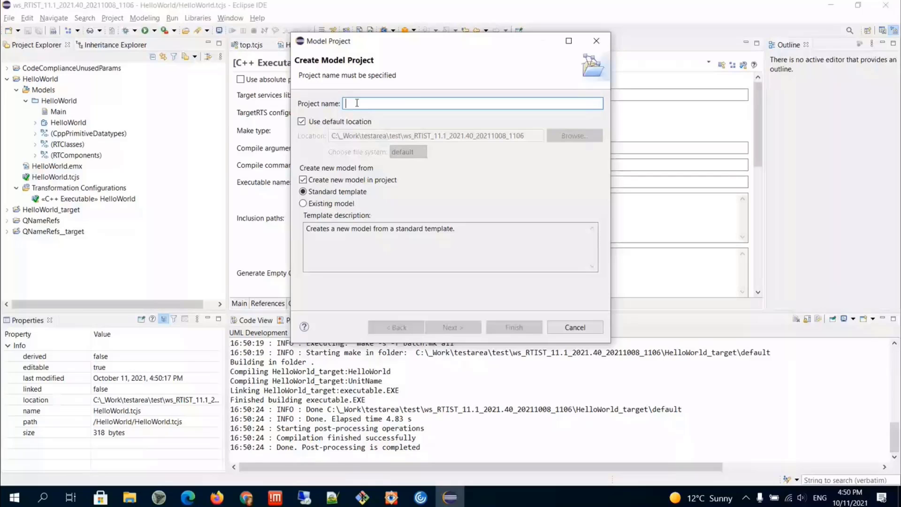
{"action": "type", "text": "Test"}
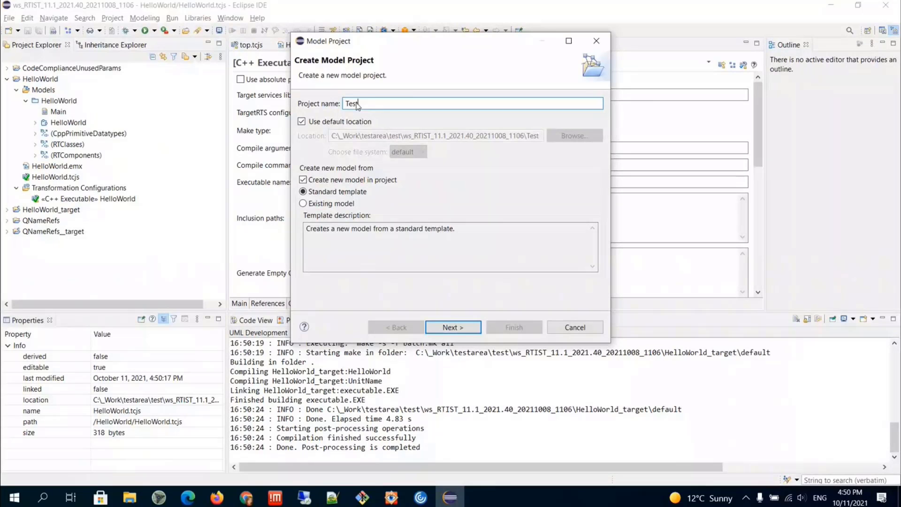
{"action": "left_click", "coordinate": [471, 336]}
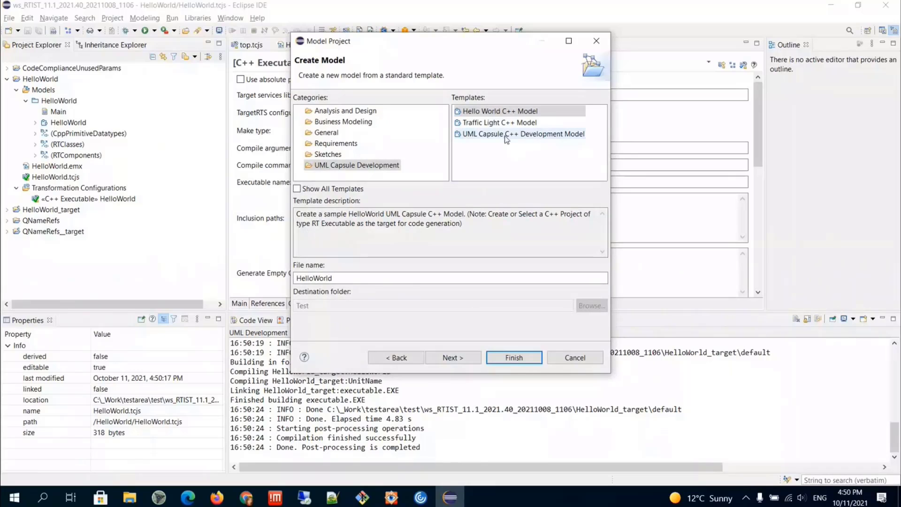
{"action": "left_click", "coordinate": [530, 136]}
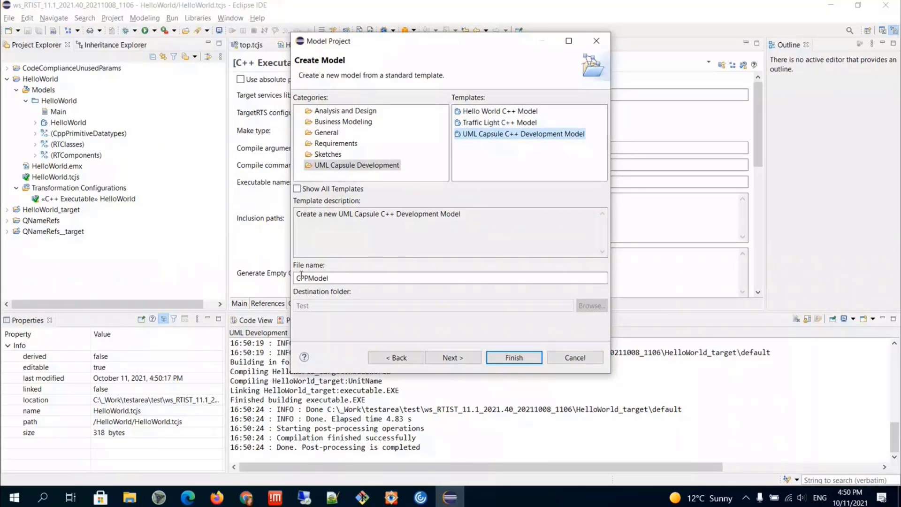
{"action": "left_click", "coordinate": [493, 358]}
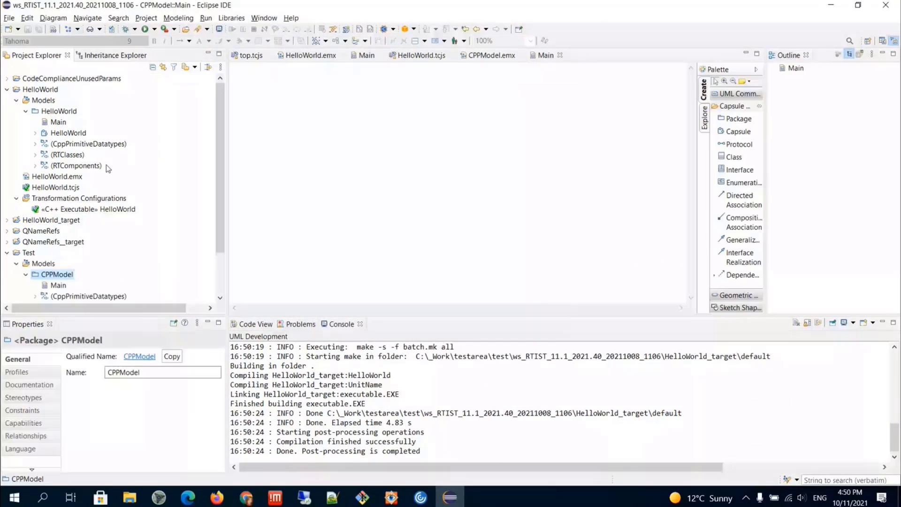
Open the defaultTC transformation configuration of the Test project, examine its code and select it in the project tree.
{"action": "scroll", "coordinate": [106, 165], "scroll_direction": "down", "scroll_amount": 2}
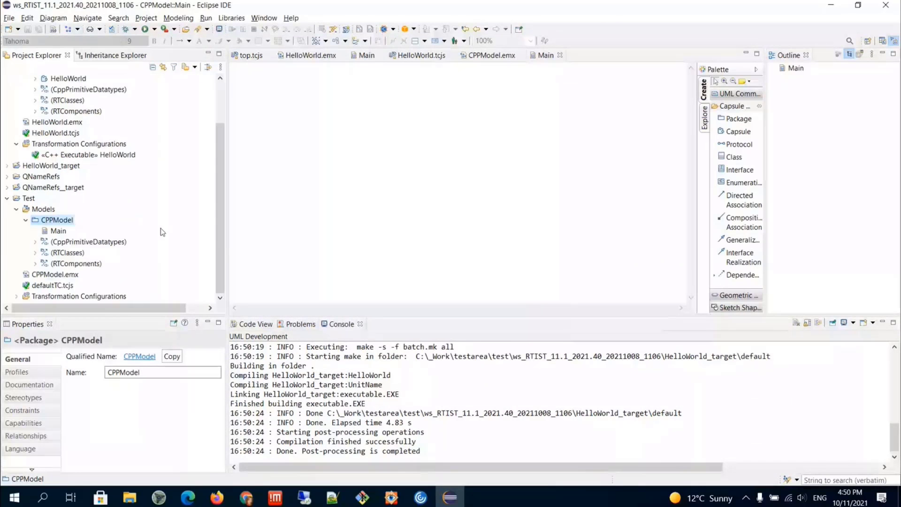
{"action": "left_click", "coordinate": [16, 296]}
{"action": "double_click", "coordinate": [113, 285]}
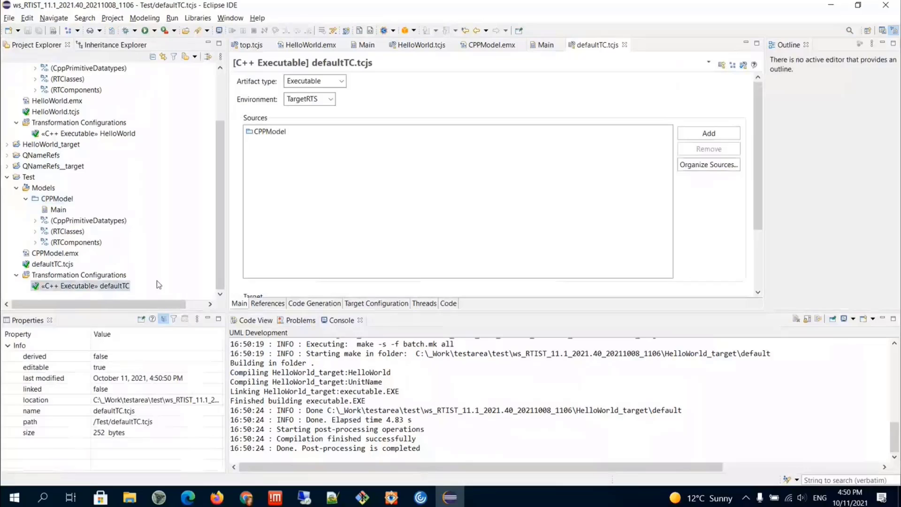
{"action": "left_click", "coordinate": [448, 304]}
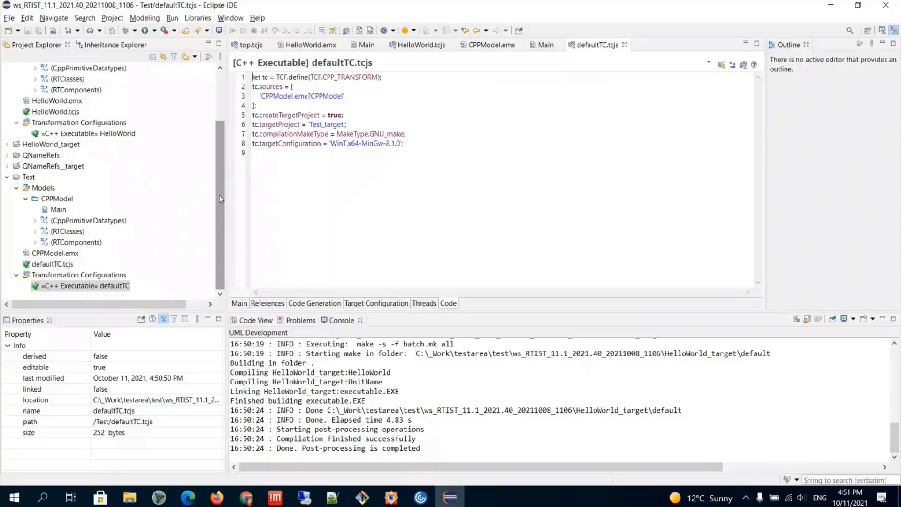
{"action": "left_click", "coordinate": [94, 285]}
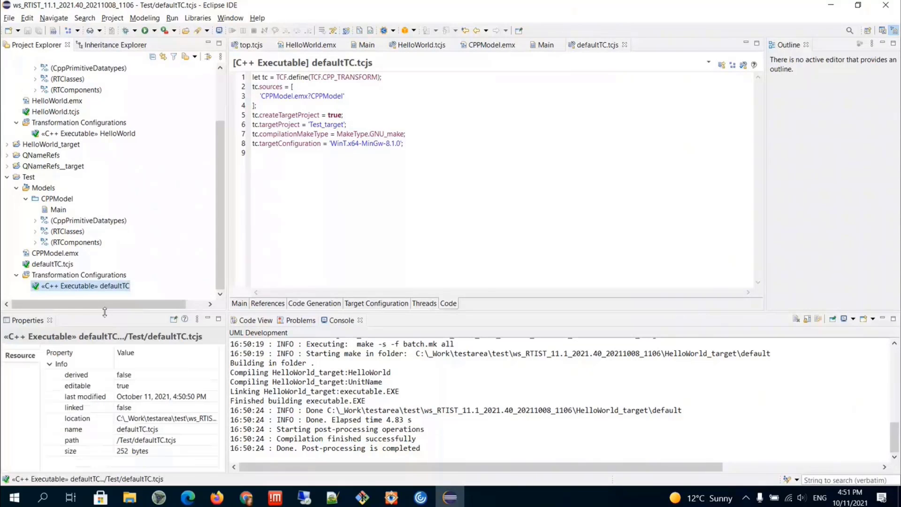